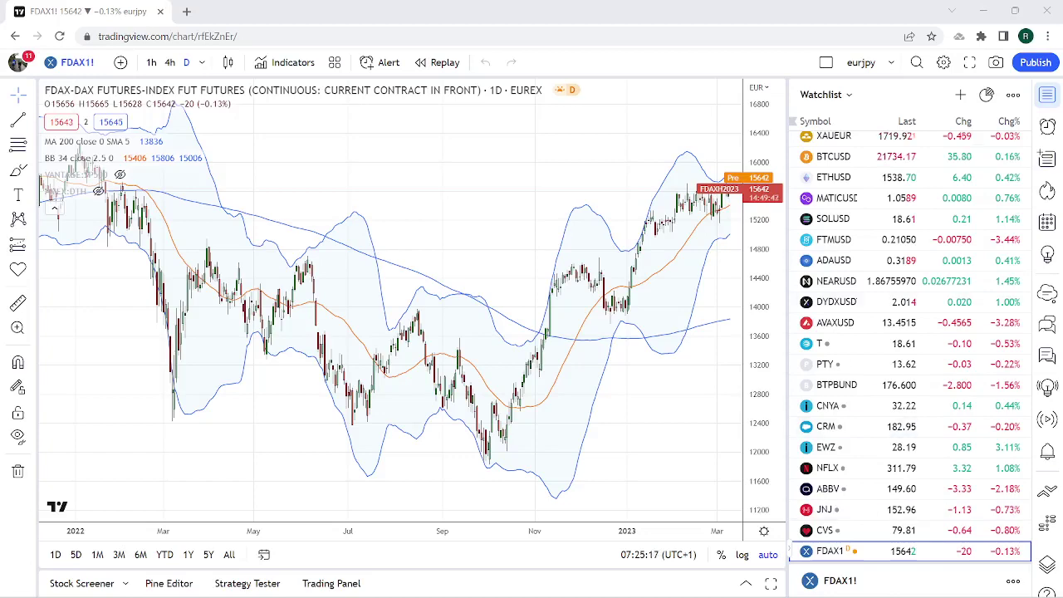
# Step: Scroll the watchlist back to the top to show ES1!, NQ1! and CL1! beside the FDAX1! chart
pyautogui.scroll(15, 959, 363)
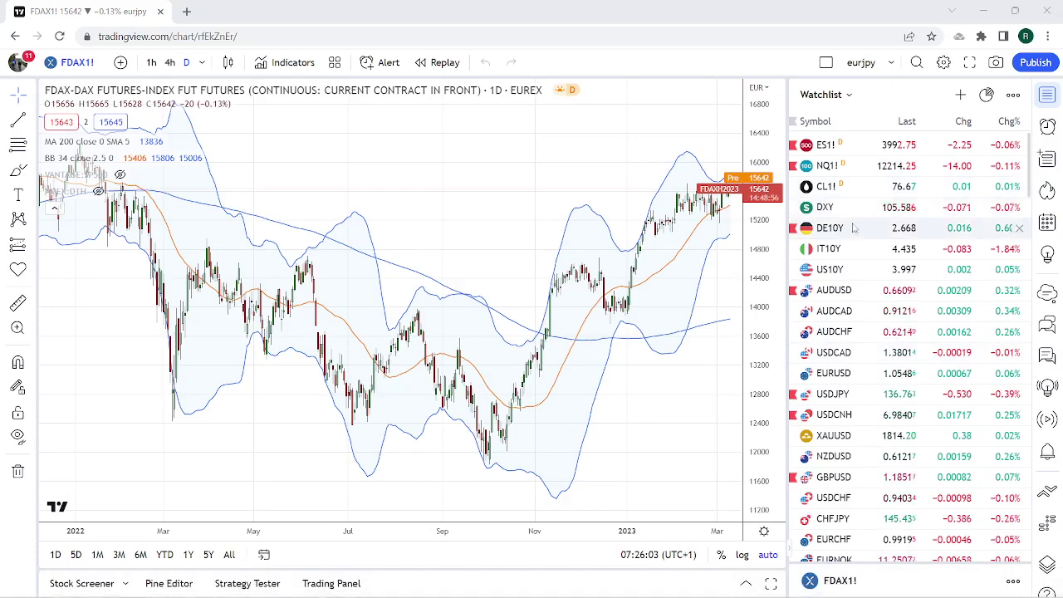
# Step: Load the DXY daily chart and zoom in on recent months, leaving the legend settings unchanged
pyautogui.click(827, 209)
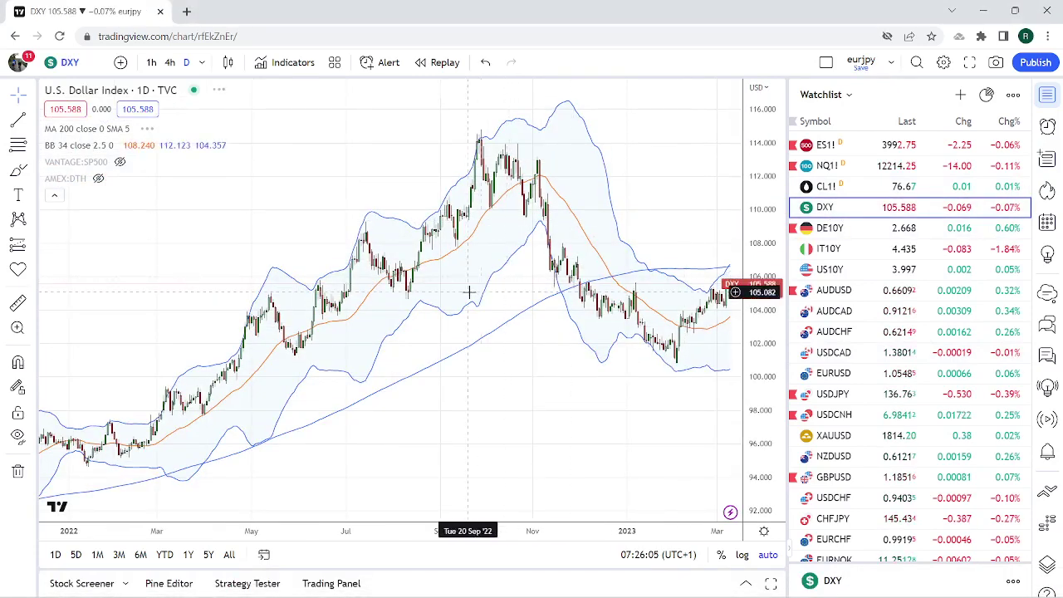
pyautogui.scroll(2, 615, 277)
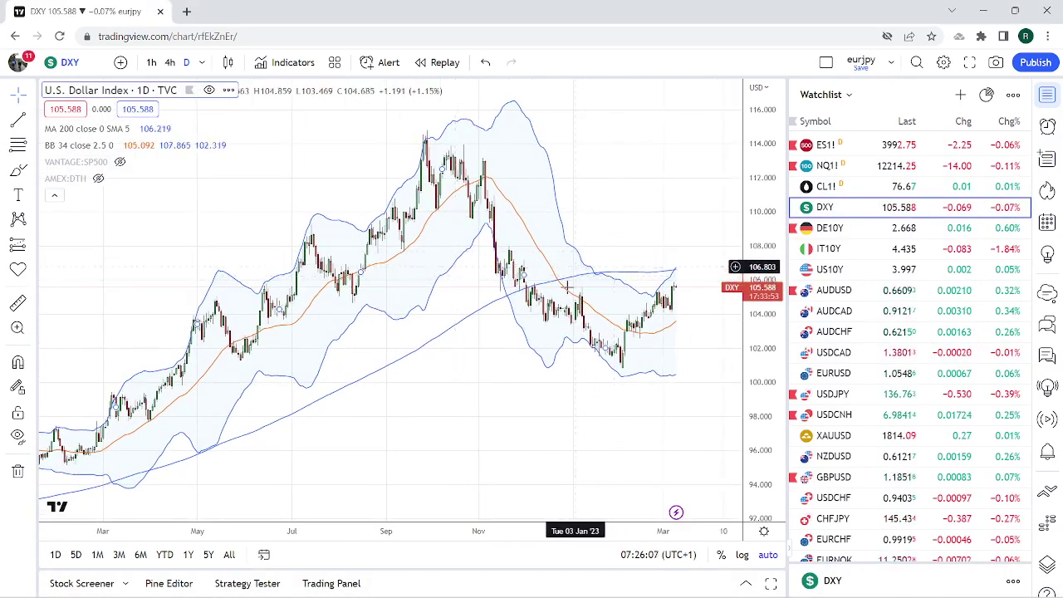
pyautogui.scroll(3, 513, 345)
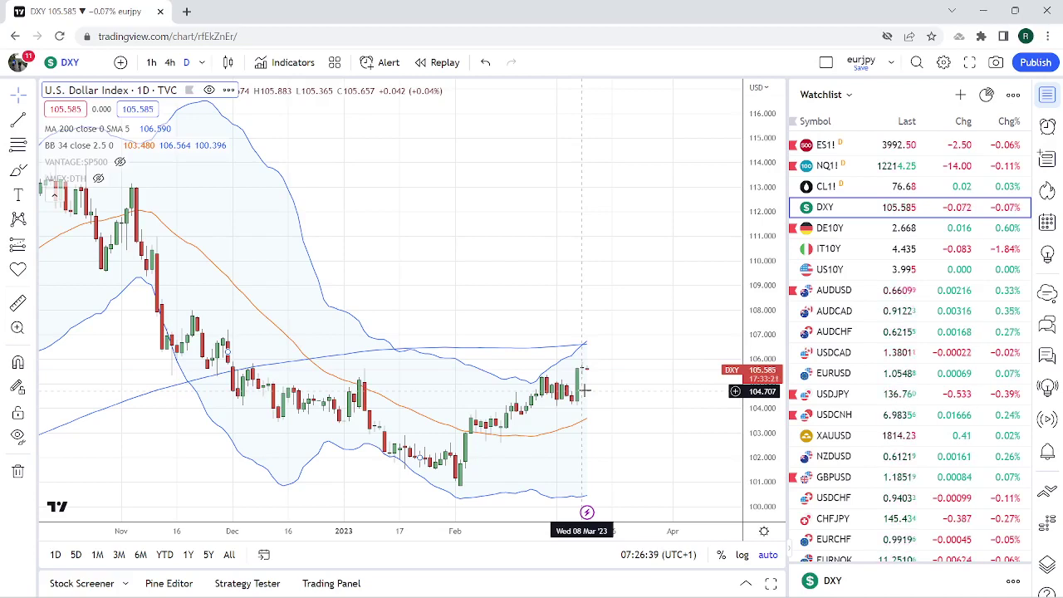
pyautogui.rightClick(235, 98)
pyautogui.click(496, 157)
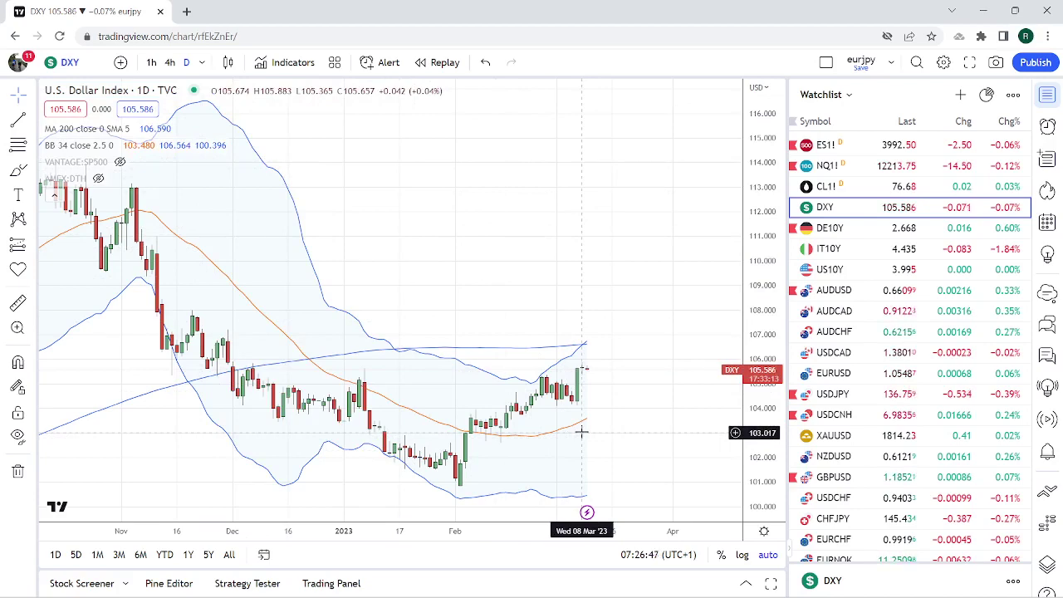
pyautogui.scroll(2, 583, 432)
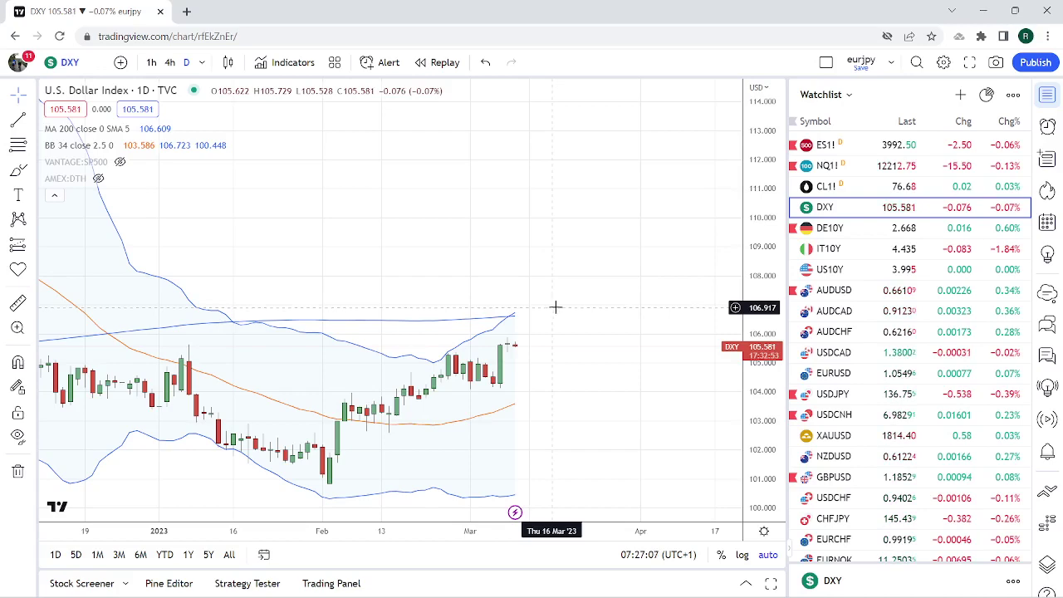
# Step: Load the US10Y 10-year yield daily chart from the watchlist
pyautogui.click(853, 272)
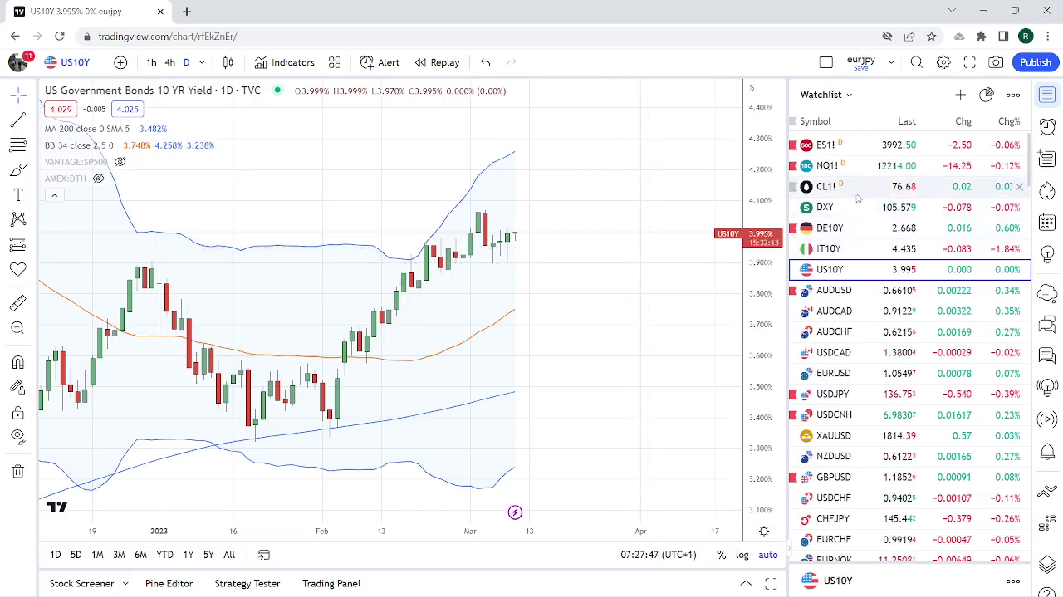
# Step: Review the AUDUSD and AUDCAD daily charts, ending on AUDCHF
pyautogui.click(864, 290)
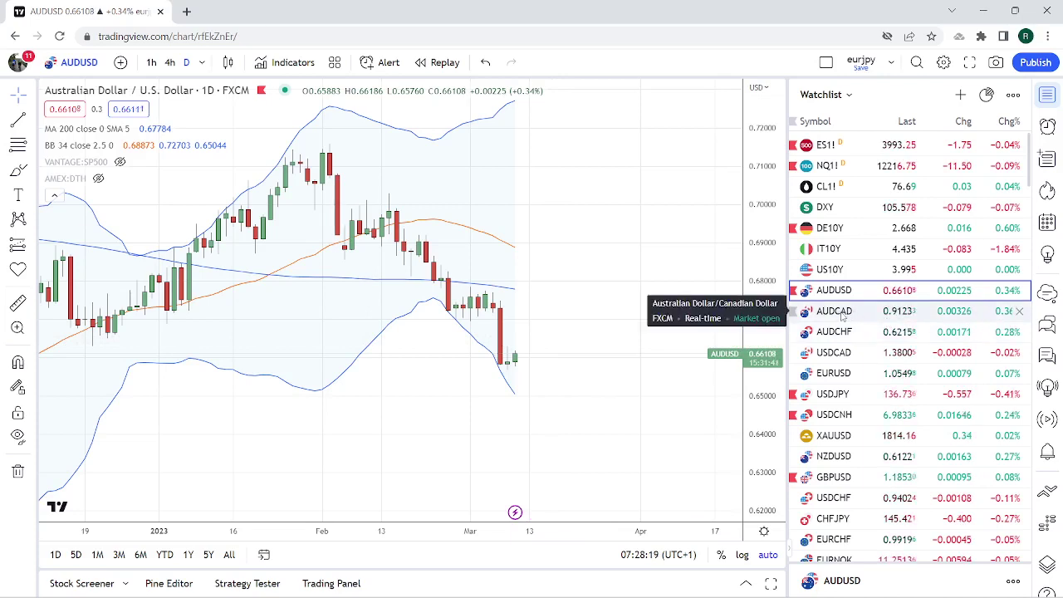
pyautogui.click(843, 313)
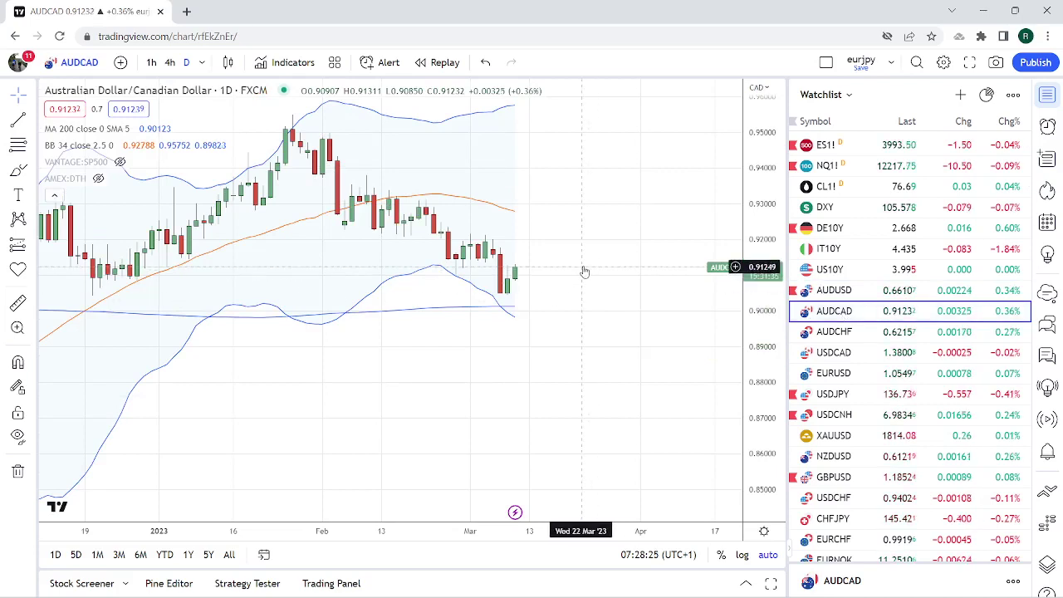
pyautogui.click(848, 333)
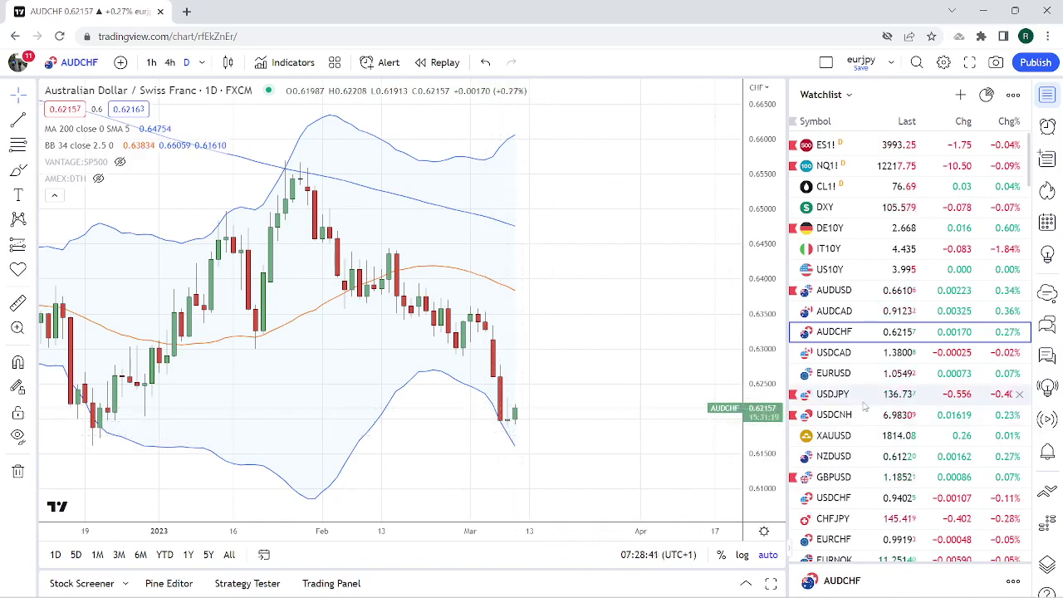
# Step: Load USDCAD and zoom out to its older history, then zoom back in slightly
pyautogui.click(850, 355)
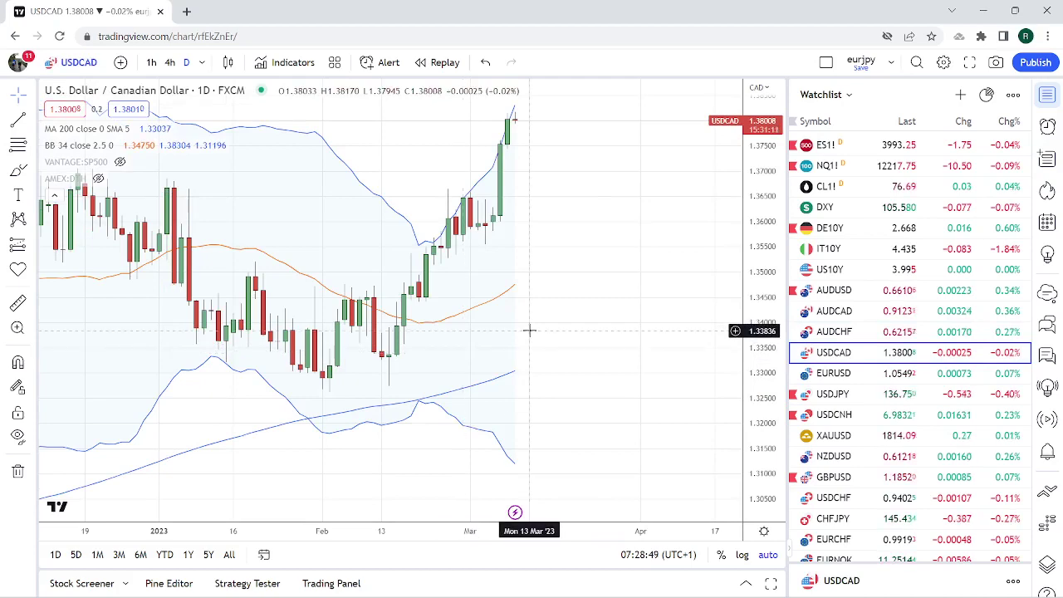
pyautogui.scroll(-1, 541, 301)
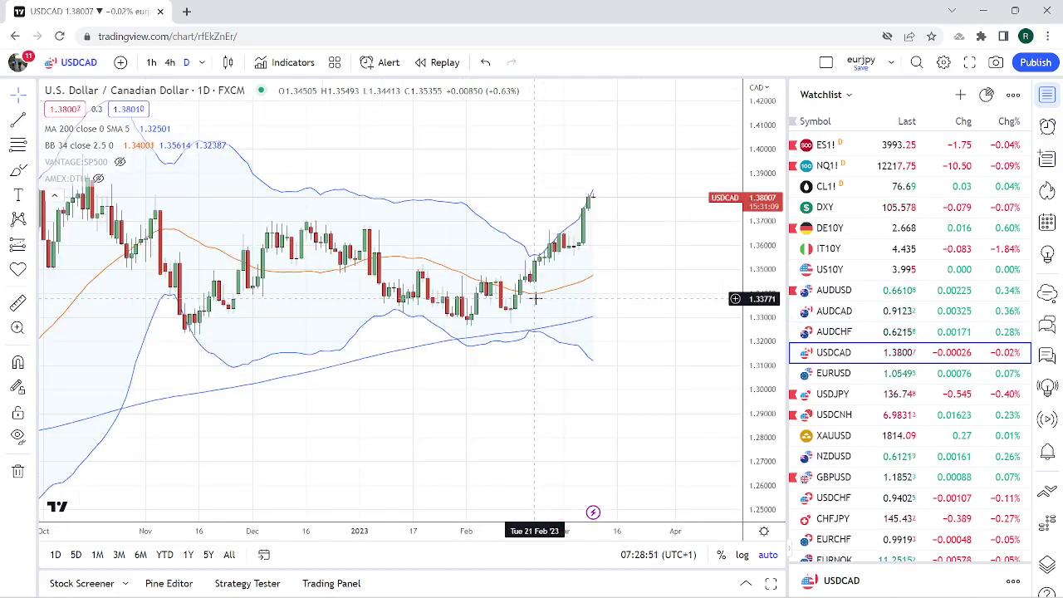
pyautogui.scroll(-1, 569, 311)
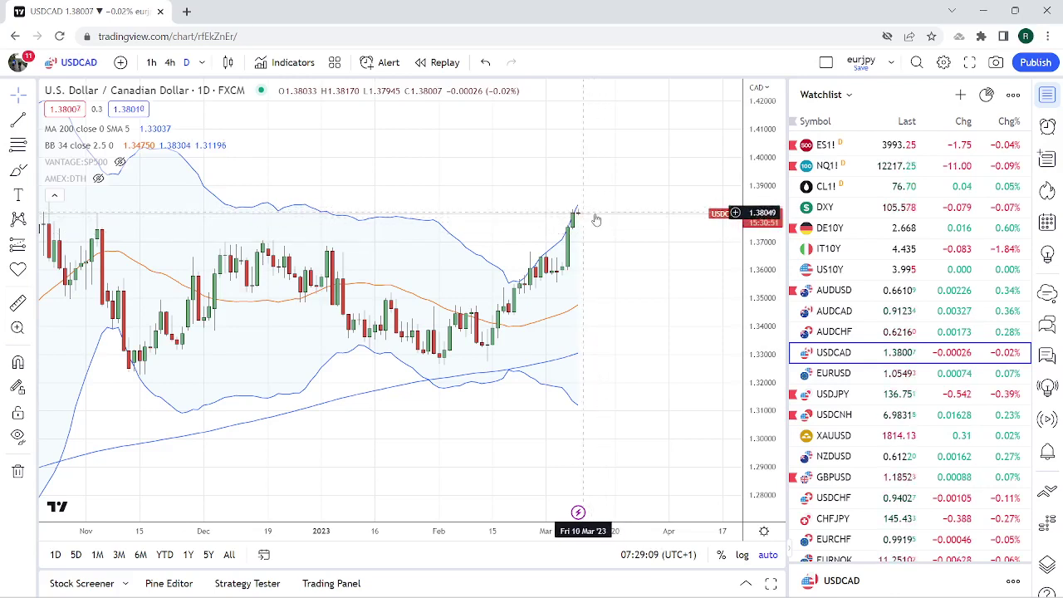
pyautogui.scroll(-2, 586, 233)
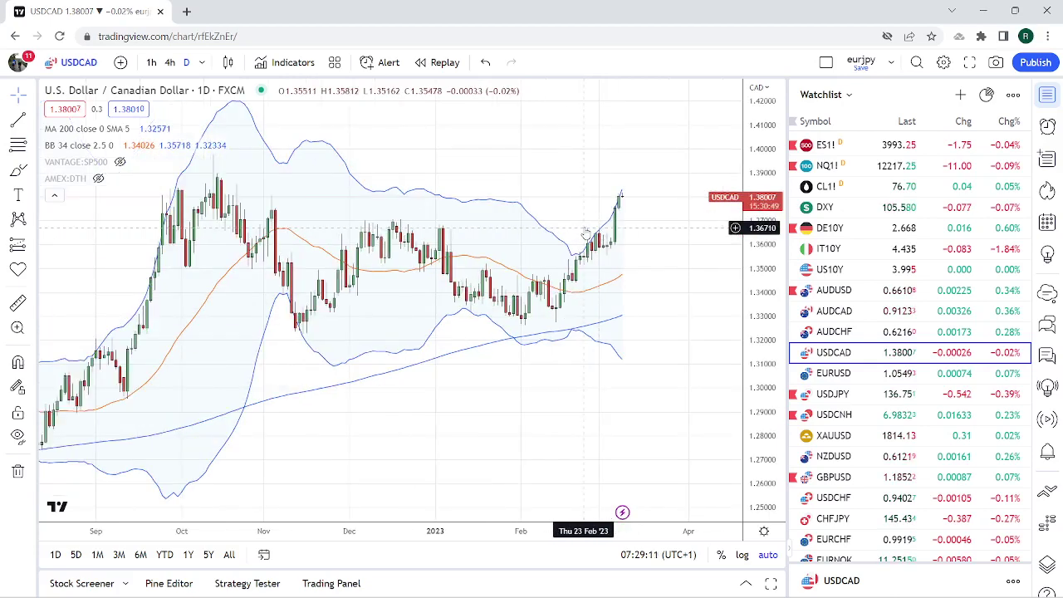
pyautogui.scroll(3, 585, 232)
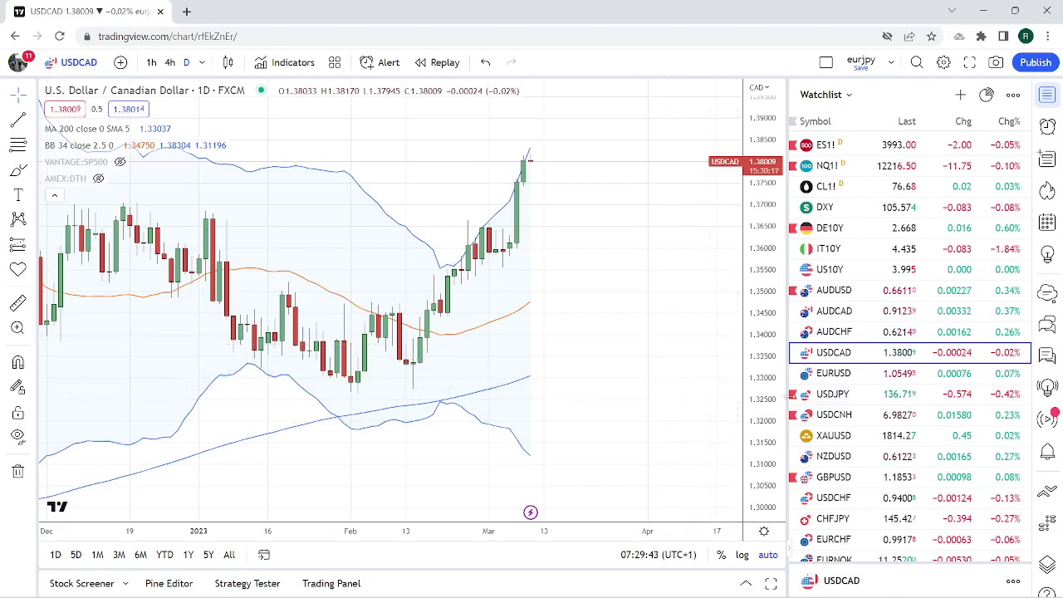
# Step: Look at EURUSD, then switch to the USDJPY daily chart
pyautogui.click(839, 374)
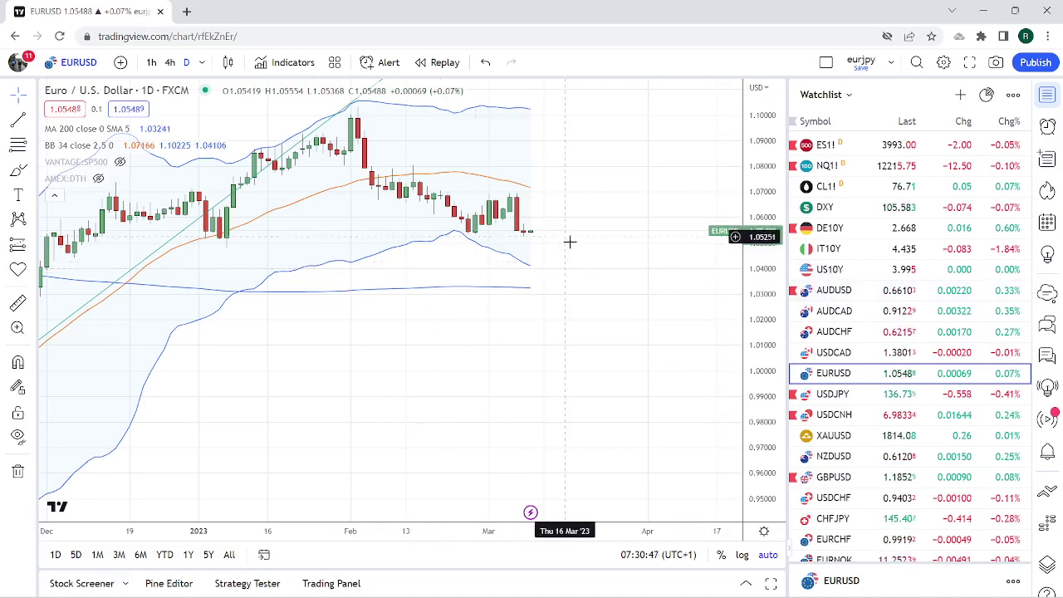
pyautogui.click(834, 395)
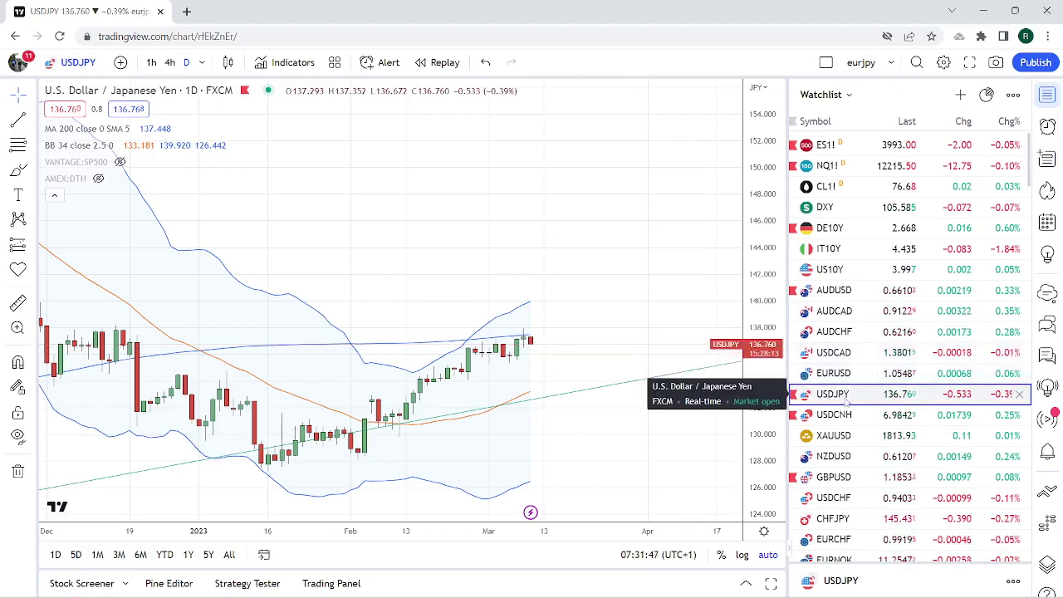
# Step: Step through CHFJPY, EURJPY and AUDJPY in the watchlist, ending on NZDJPY
pyautogui.click(857, 521)
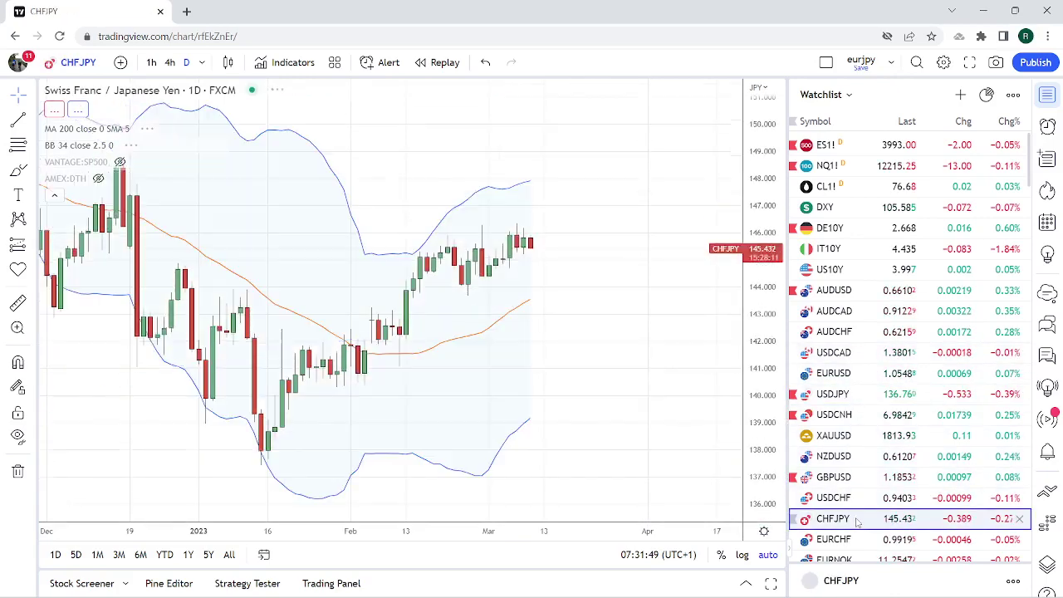
pyautogui.scroll(-1, 819, 337)
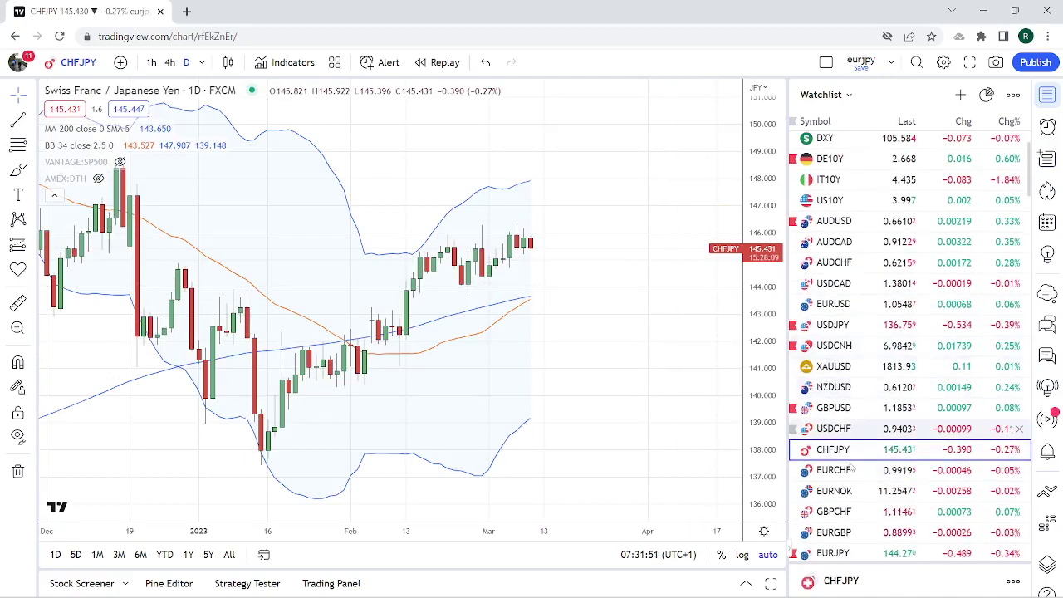
pyautogui.click(856, 554)
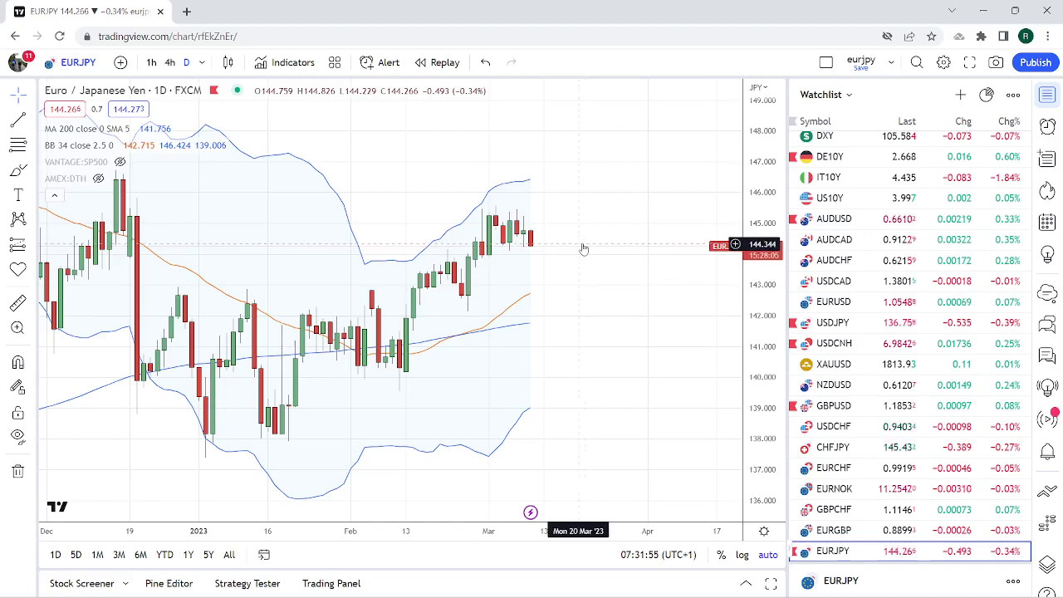
pyautogui.scroll(-2, 1007, 337)
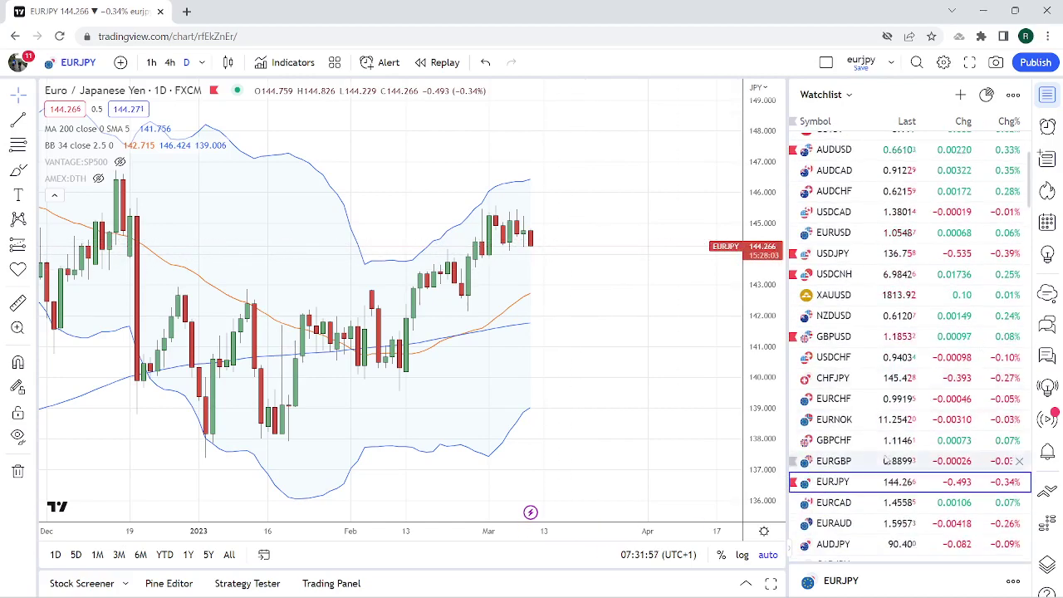
pyautogui.scroll(-2, 860, 448)
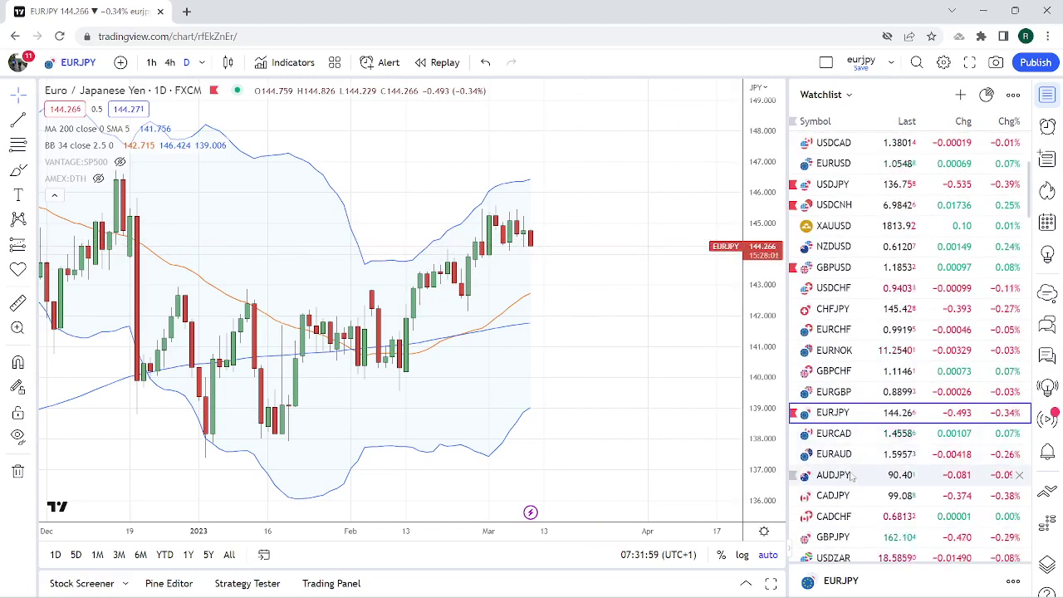
pyautogui.click(857, 474)
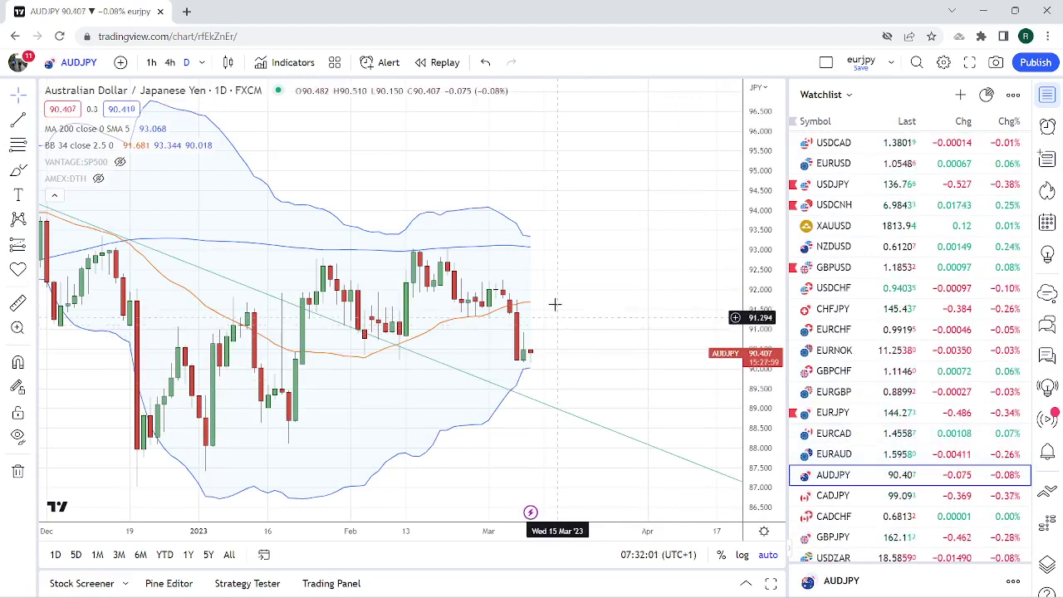
pyautogui.scroll(-2, 885, 468)
pyautogui.scroll(-1, 884, 468)
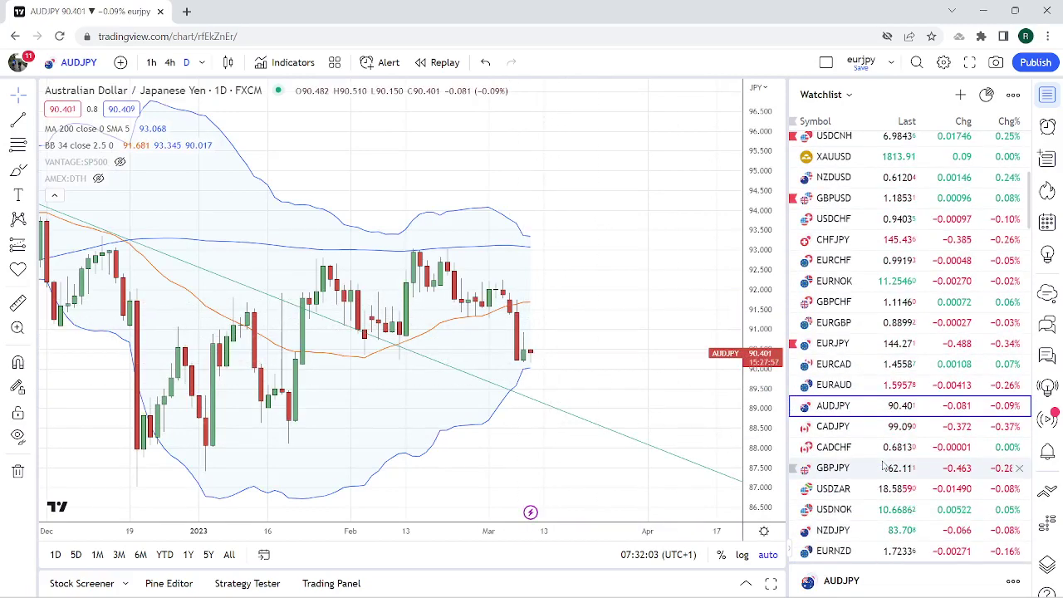
pyautogui.click(856, 530)
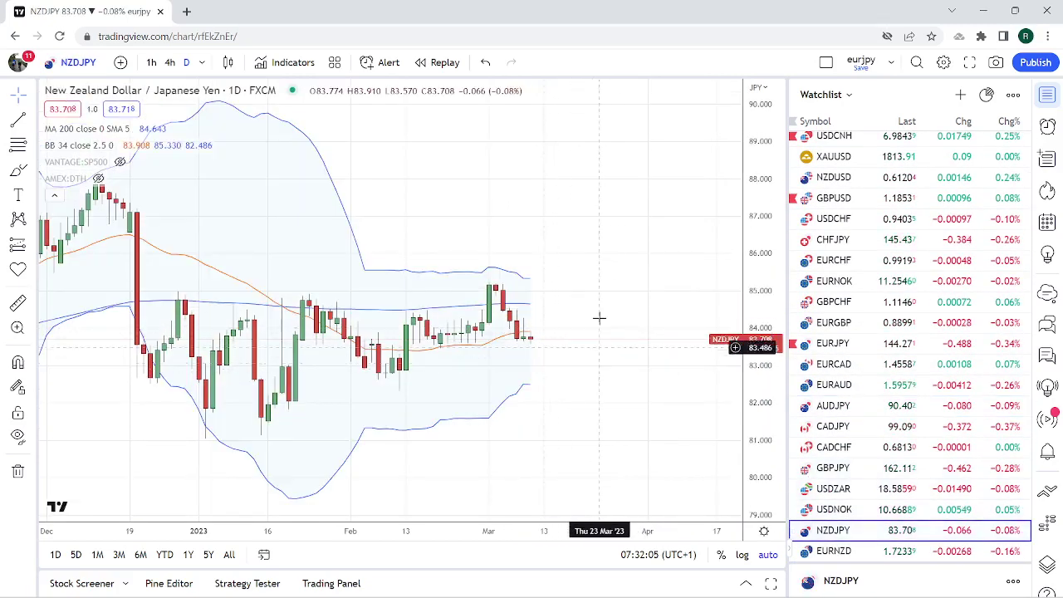
pyautogui.scroll(-3, 903, 382)
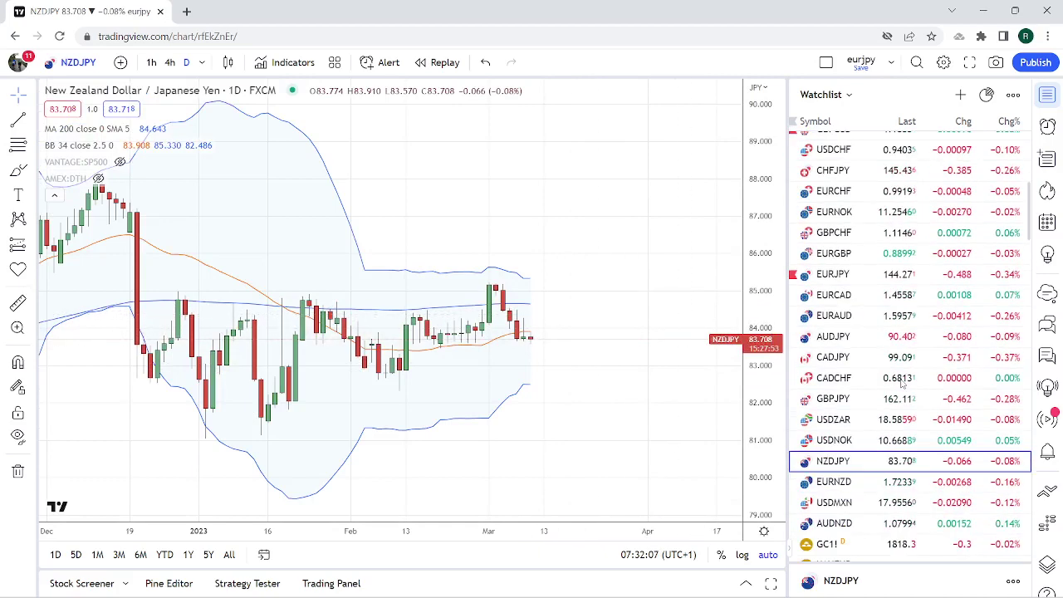
pyautogui.scroll(5, 903, 382)
pyautogui.scroll(3, 903, 382)
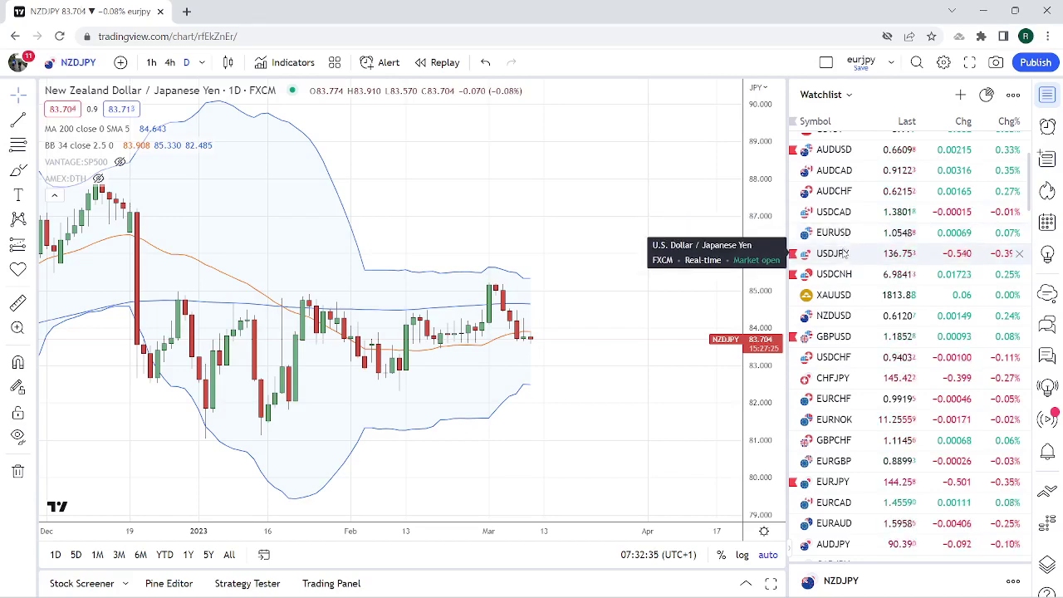
# Step: Load the XAUUSD gold spot daily chart from the watchlist
pyautogui.click(846, 294)
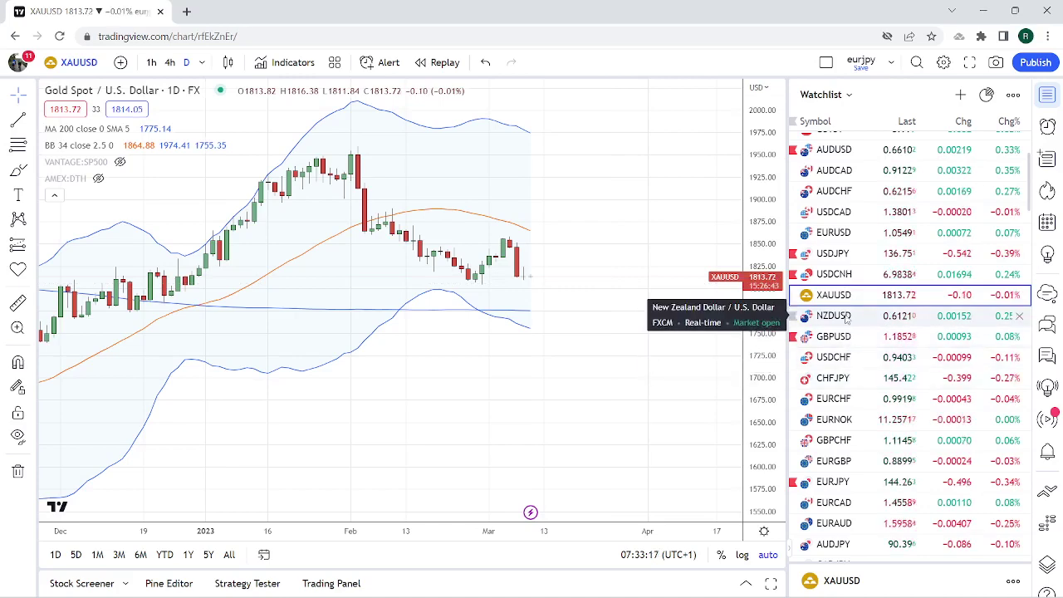
# Step: Look at NZDUSD, then scroll down the watchlist and load EURNOK
pyautogui.click(846, 317)
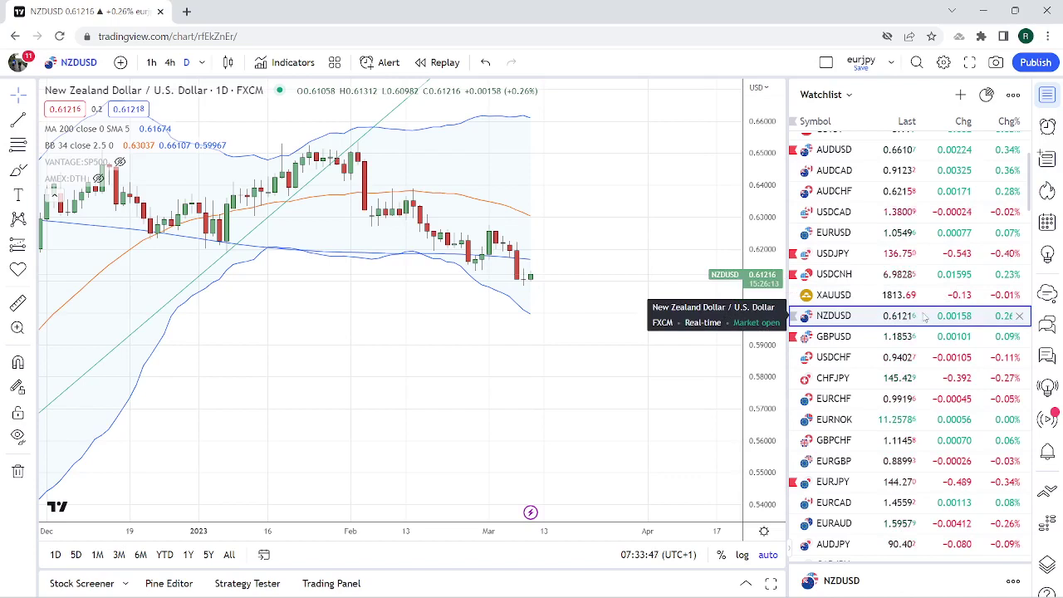
pyautogui.scroll(-2, 919, 318)
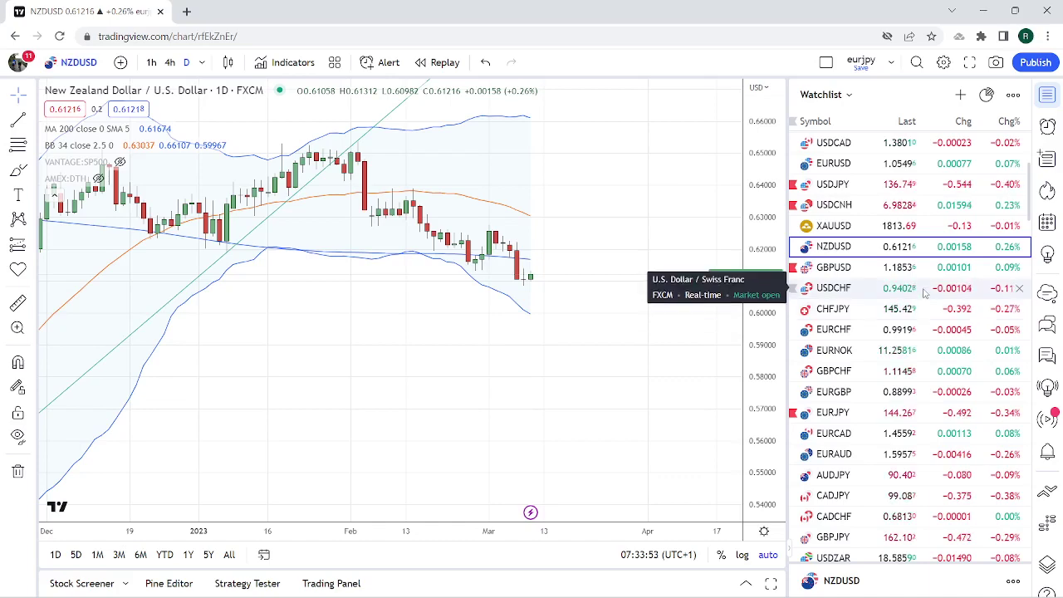
pyautogui.scroll(-2, 923, 291)
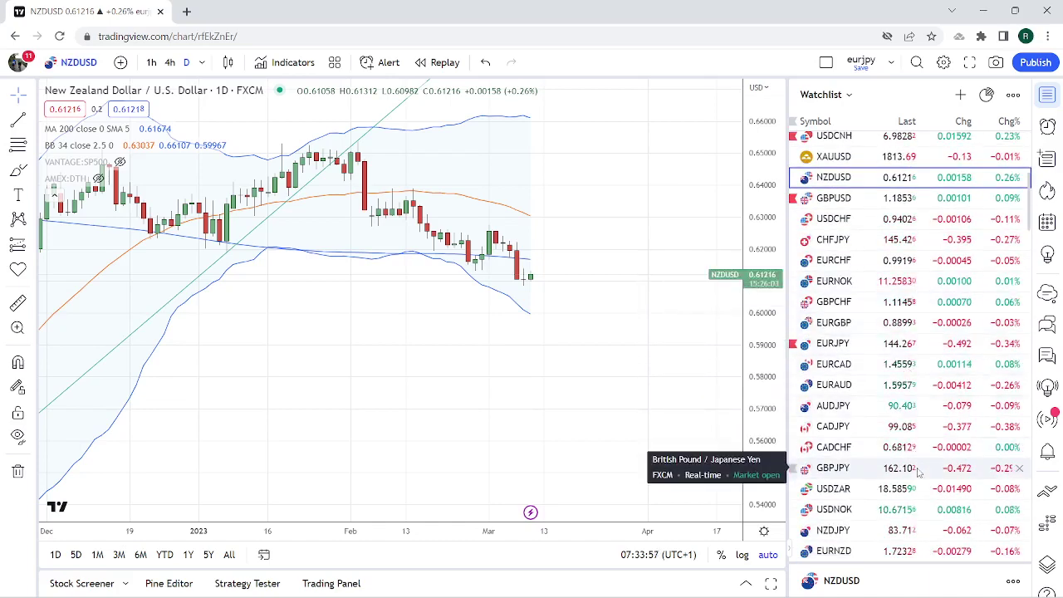
pyautogui.click(902, 282)
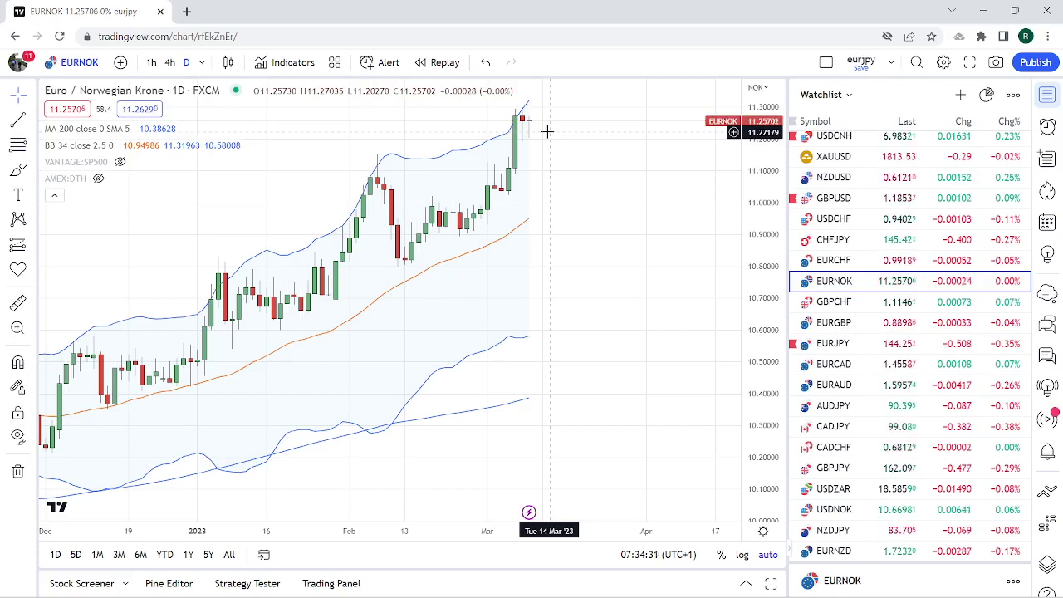
pyautogui.scroll(-1, 556, 187)
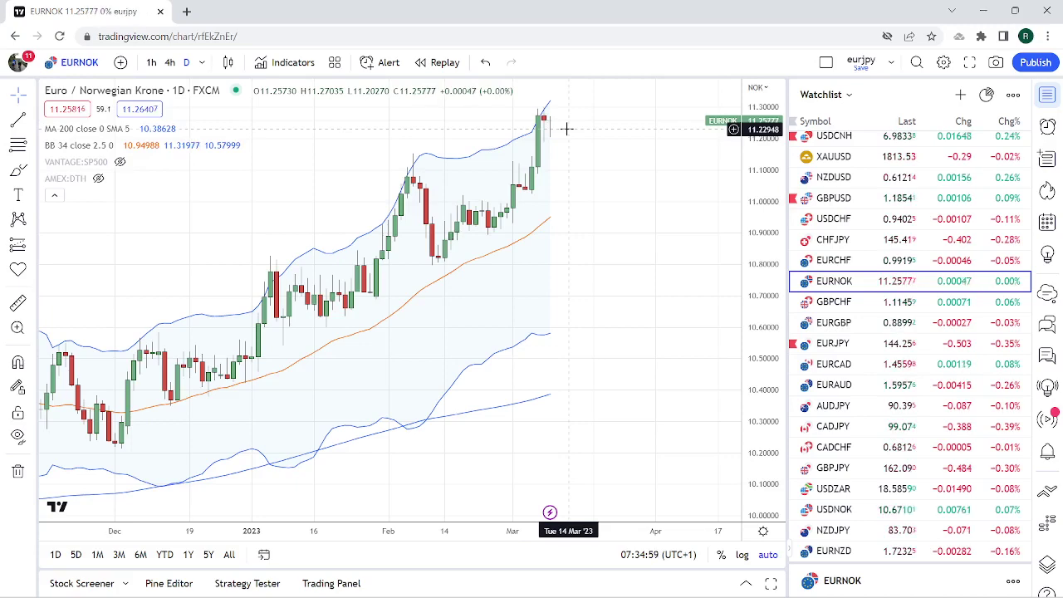
pyautogui.scroll(-2, 569, 131)
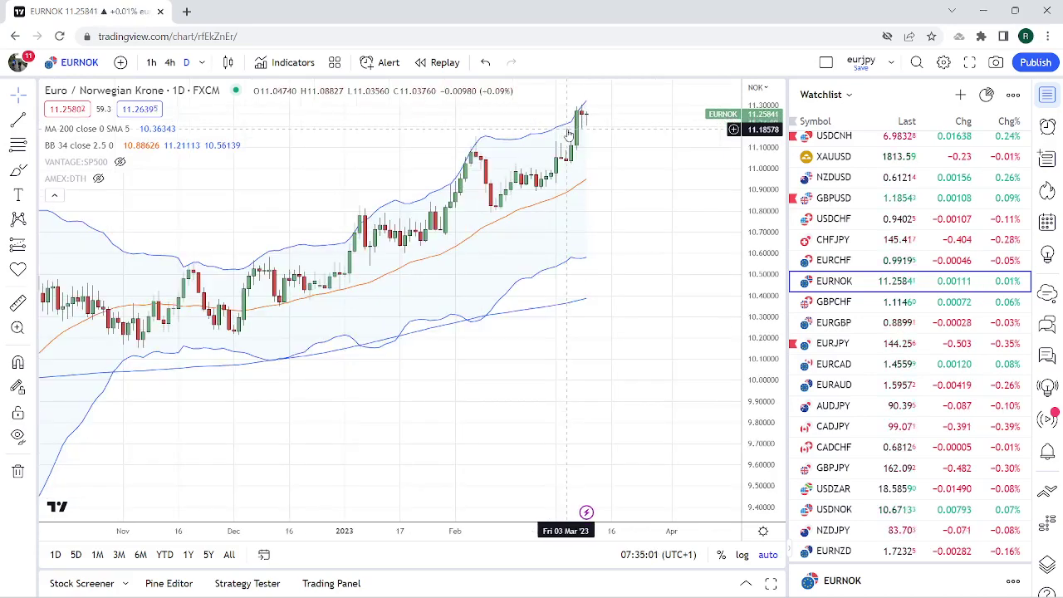
pyautogui.scroll(2, 591, 156)
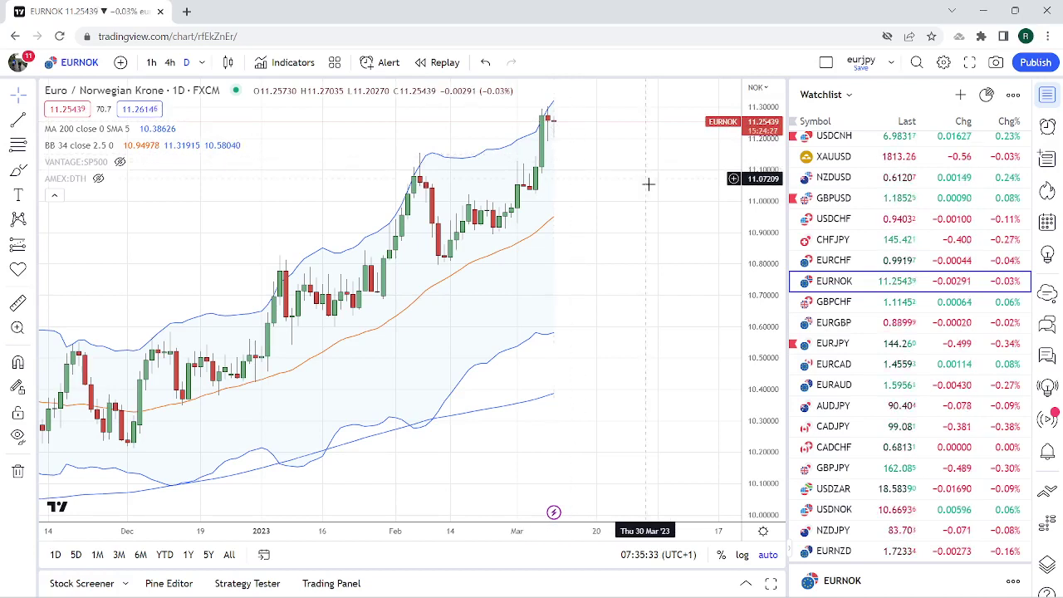
pyautogui.scroll(-3, 932, 341)
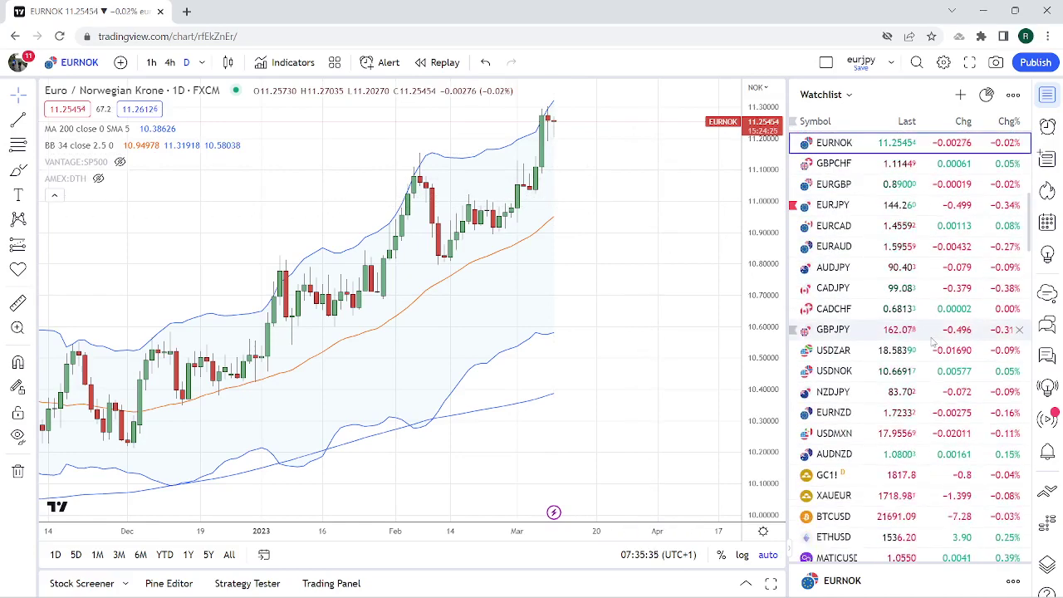
# Step: Look at USDMXN, then load the USDZAR daily chart
pyautogui.click(931, 439)
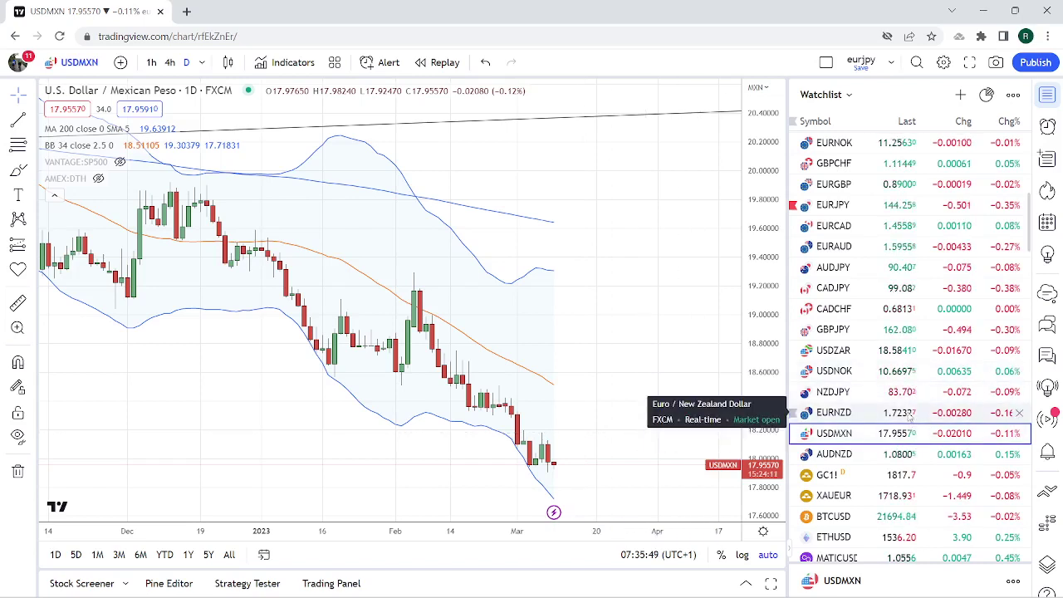
pyautogui.click(904, 350)
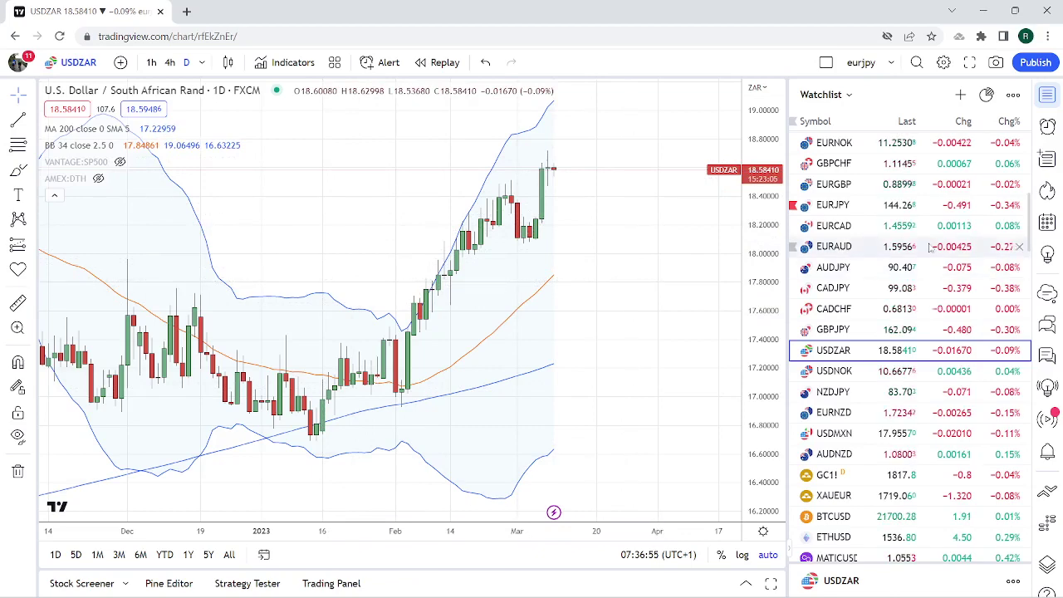
pyautogui.scroll(-2, 930, 246)
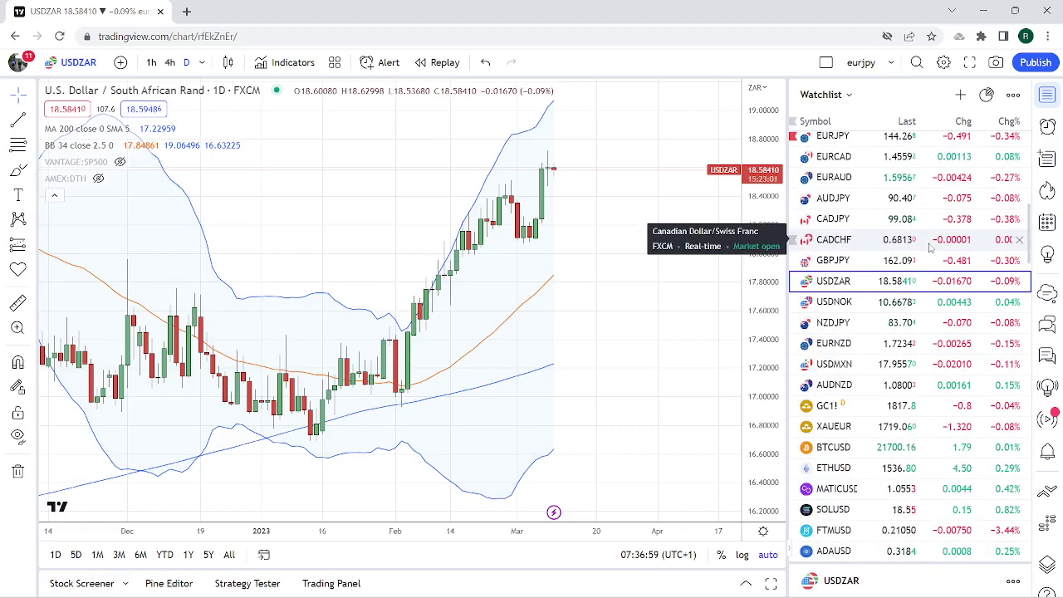
# Step: Load the MATICUSD daily chart from the watchlist and zoom out then back in to review it
pyautogui.click(849, 495)
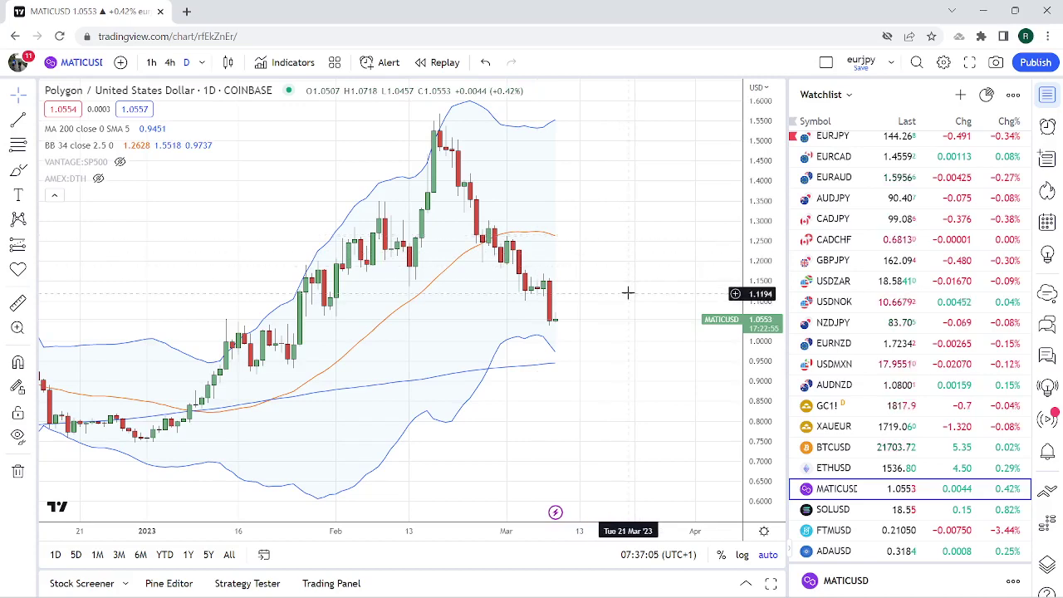
pyautogui.scroll(-2, 628, 292)
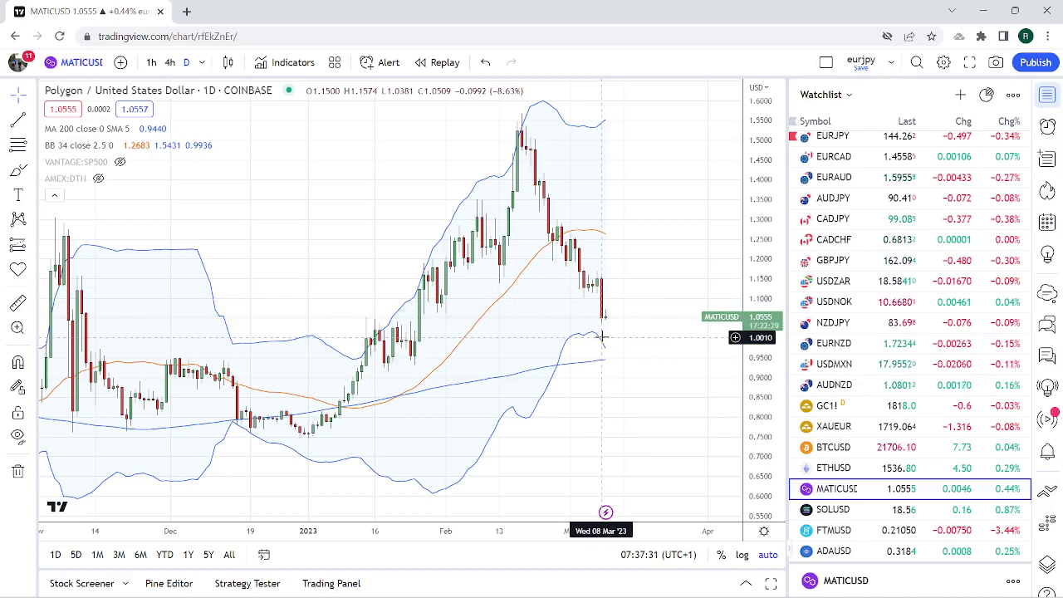
pyautogui.scroll(-1, 647, 304)
pyautogui.scroll(1, 645, 312)
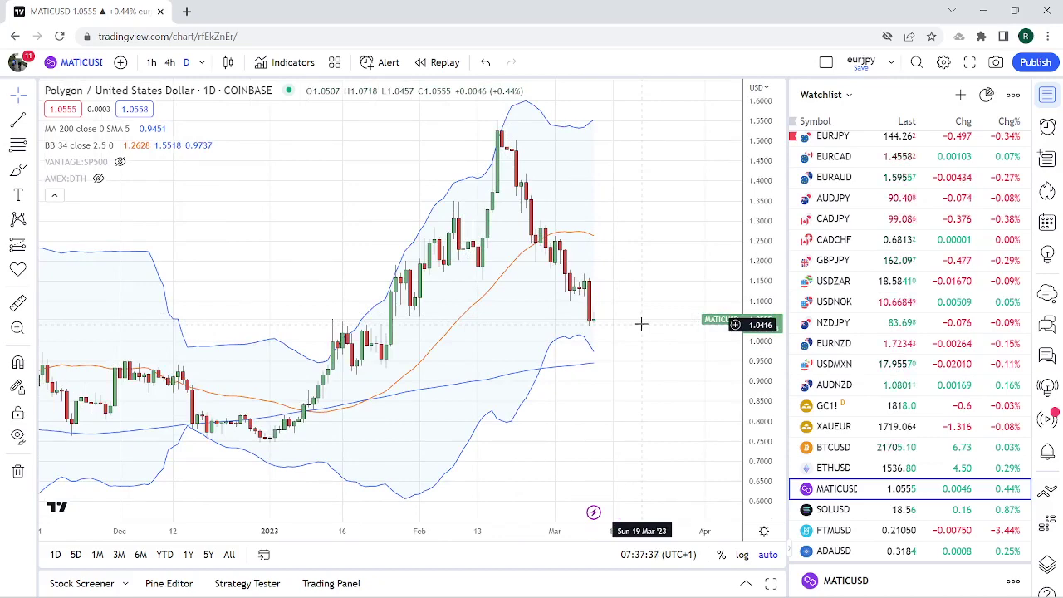
pyautogui.scroll(-1, 882, 326)
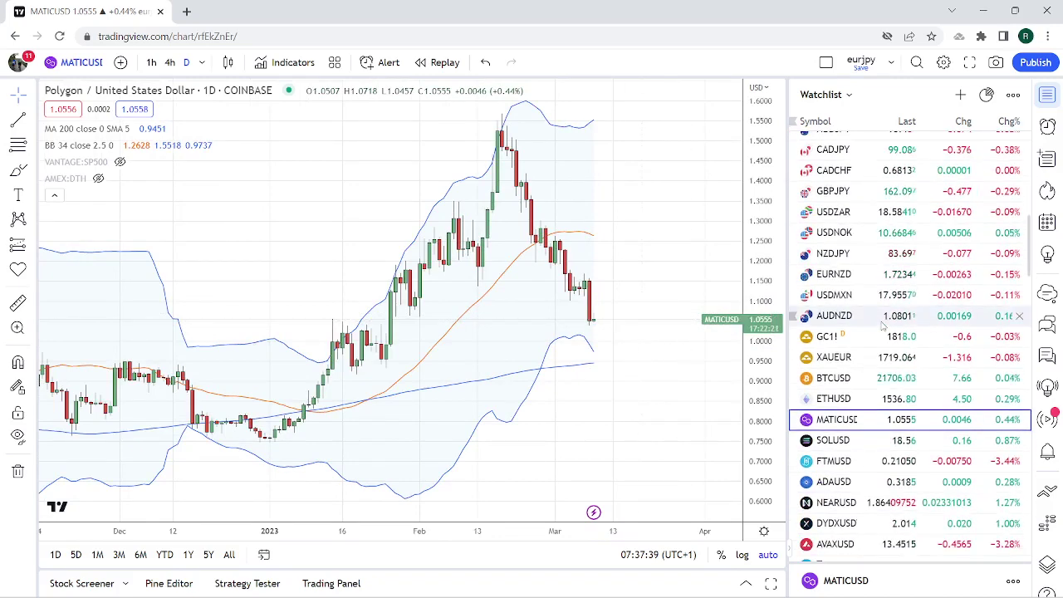
pyautogui.scroll(-1, 883, 326)
pyautogui.scroll(-2, 883, 325)
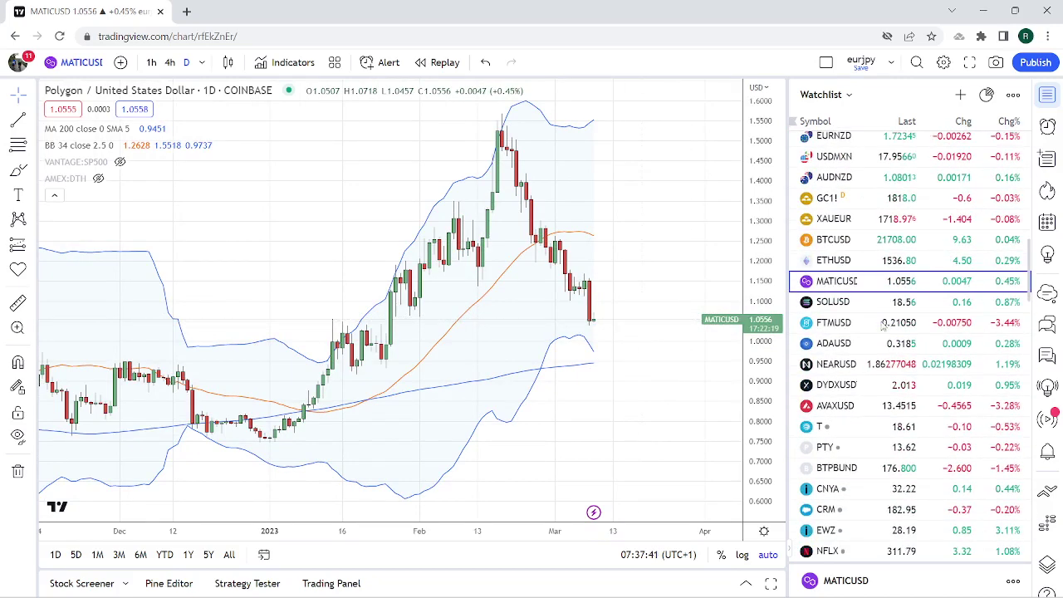
pyautogui.scroll(10, 882, 326)
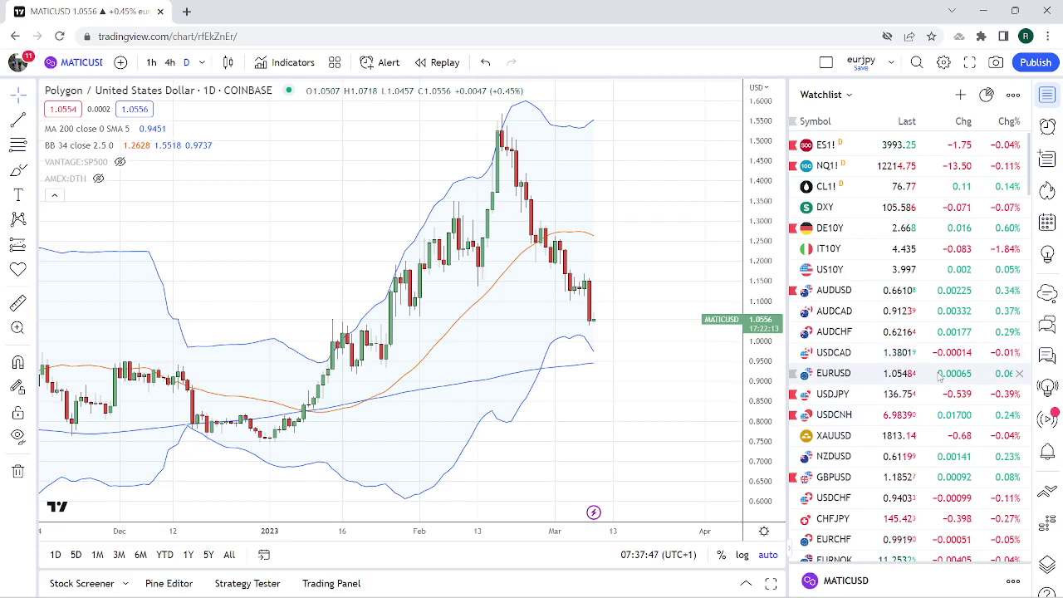
pyautogui.moveTo(940, 376)
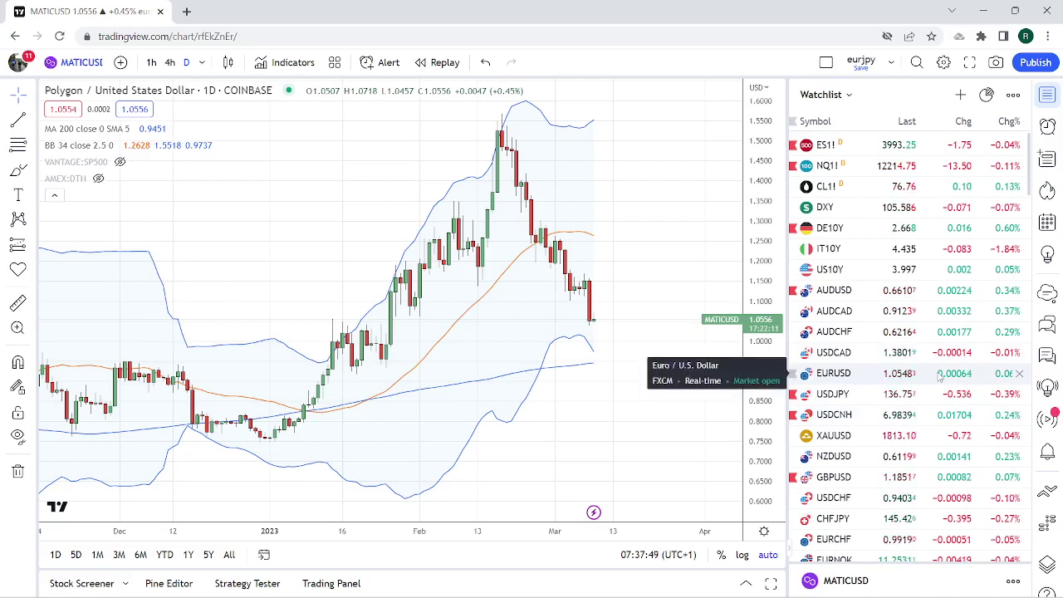